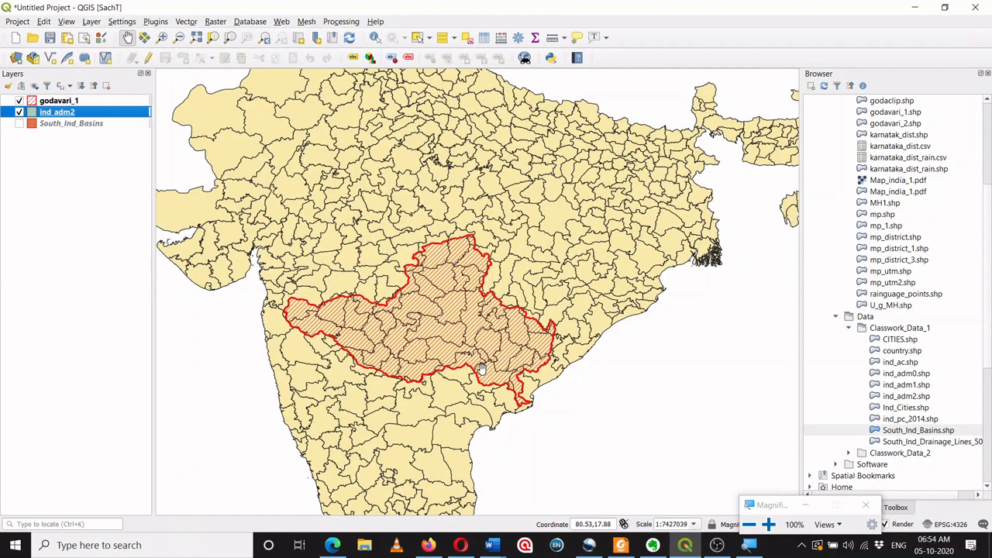
- View the godavari_1 and South_Ind_Basins layers one at a time with all other layers hidden
click(21, 112)
click(21, 101)
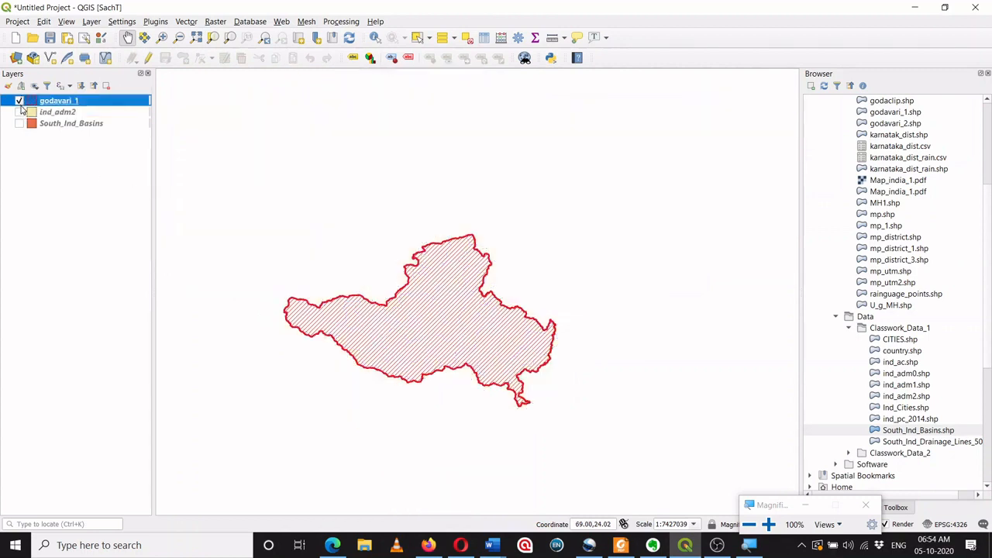
click(22, 101)
click(20, 123)
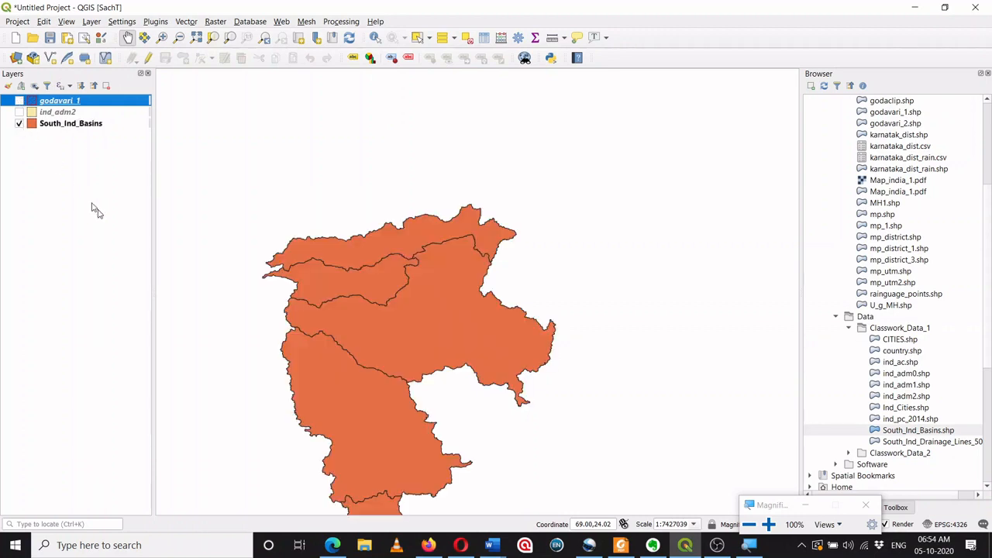
drag(417, 326, 454, 212)
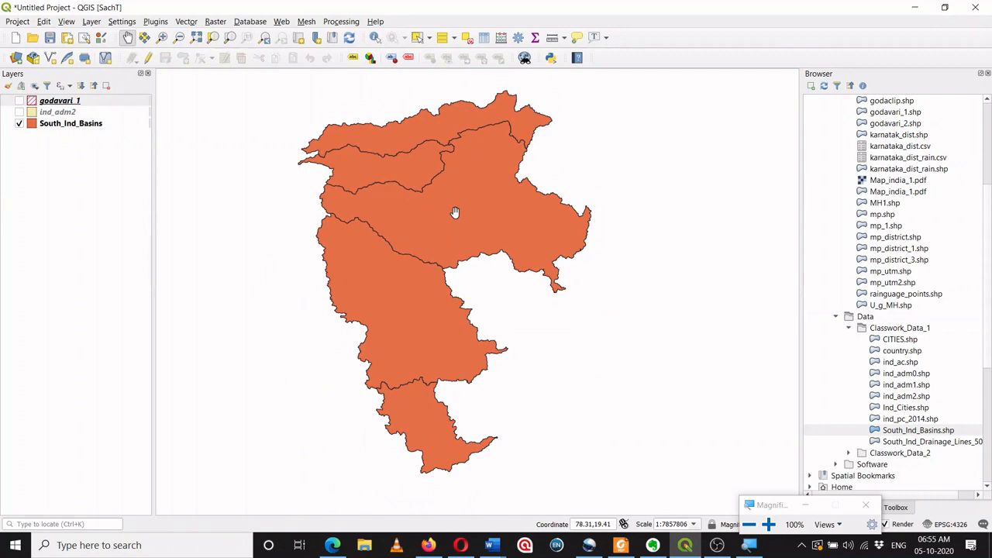
click(20, 124)
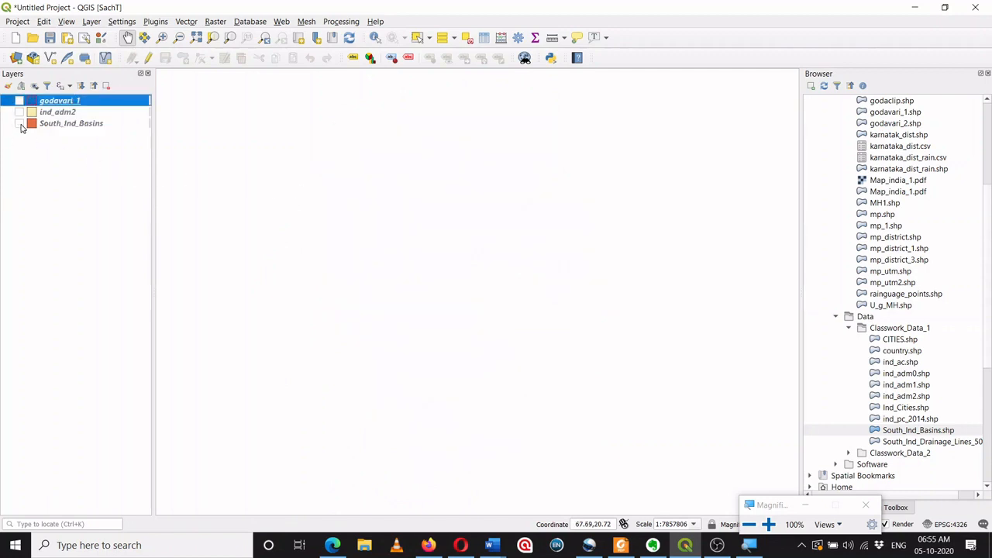
- View godavari_1 and the full extent of ind_adm2 separately, and display godavari_1 over ind_adm2
click(20, 100)
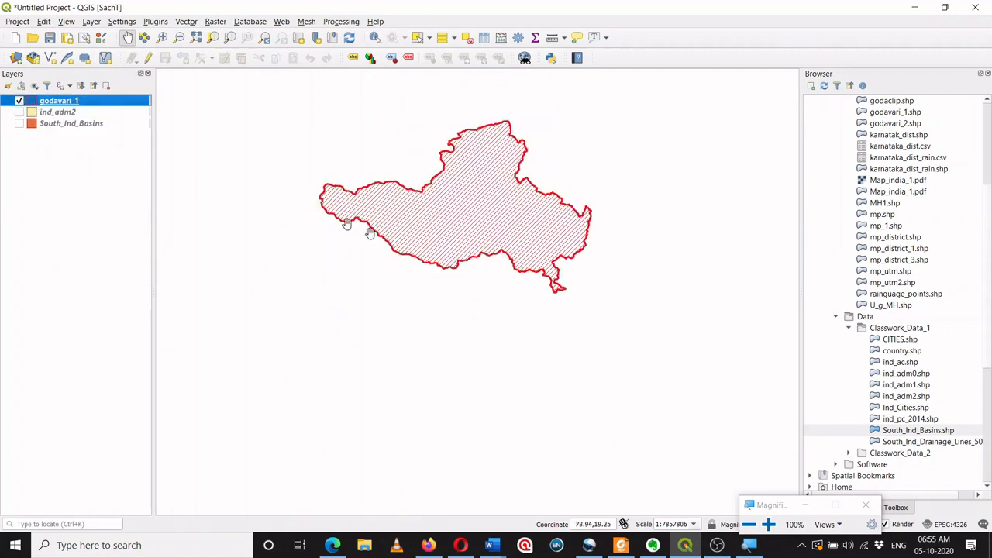
click(19, 100)
click(20, 113)
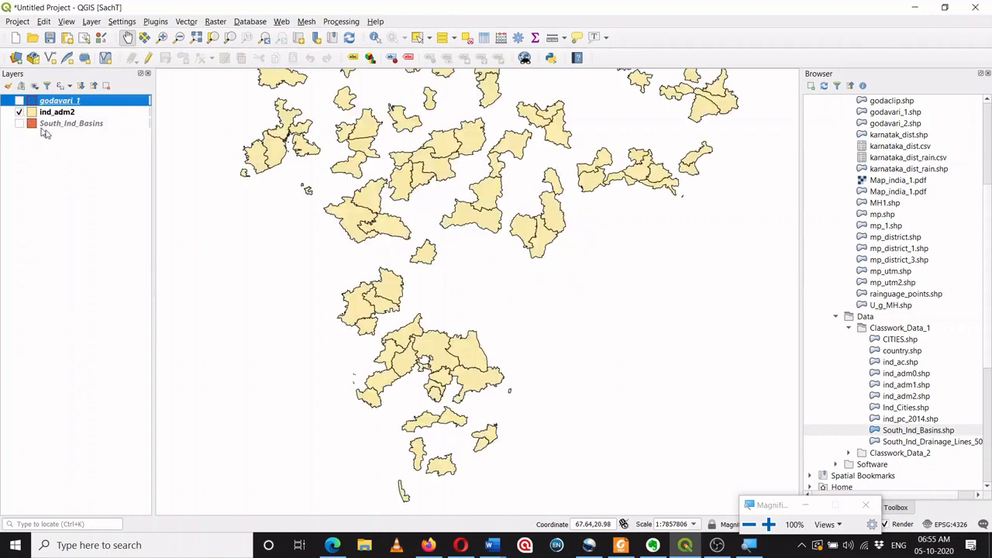
scroll(424, 247, down, 1)
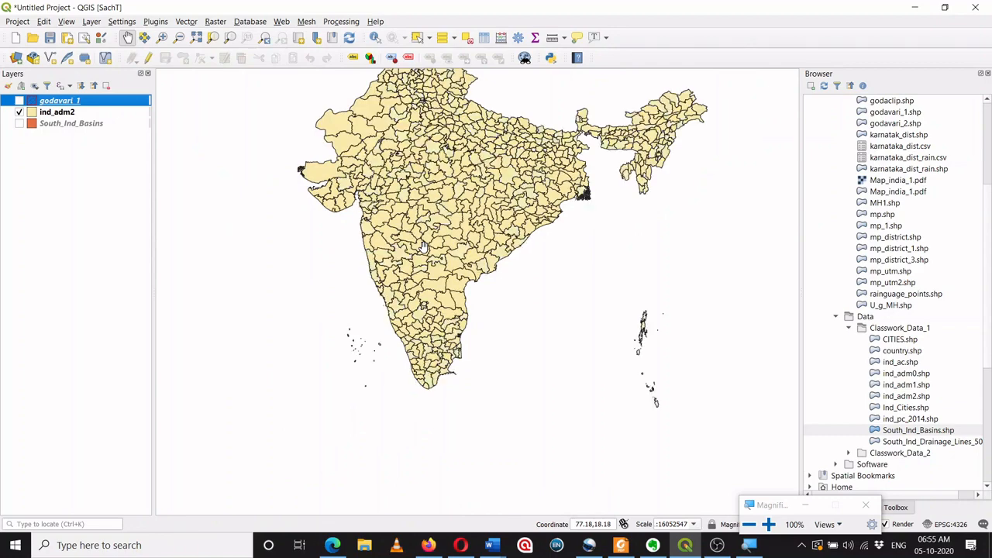
drag(432, 215, 432, 307)
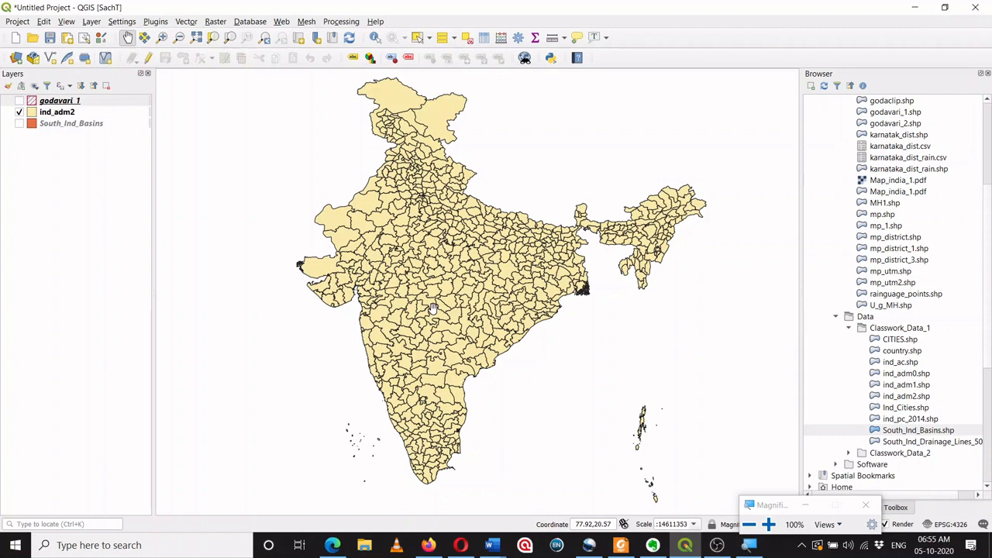
click(20, 102)
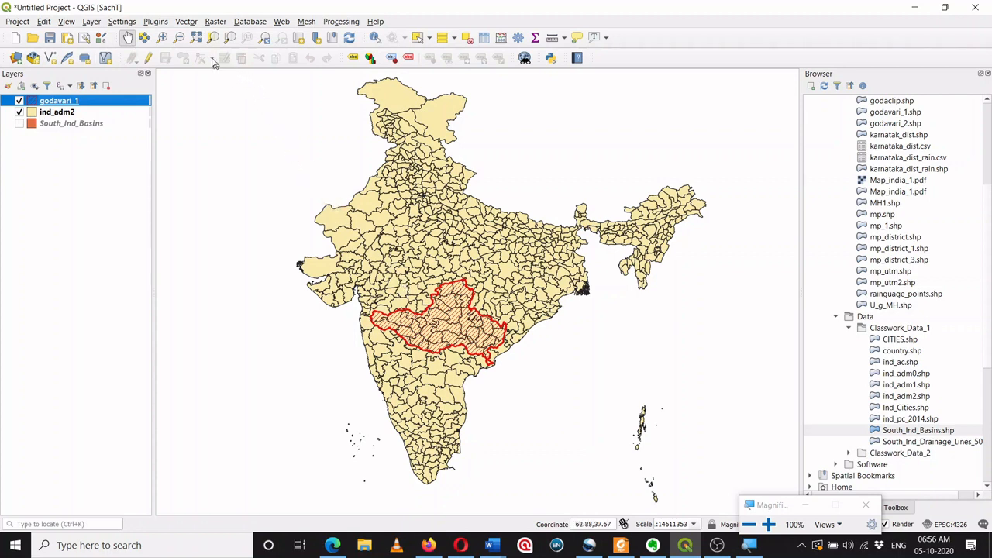
- Set up the Clip geoprocessing tool with ind_adm2 as the input layer and godavari_1 as the overlay layer
click(187, 22)
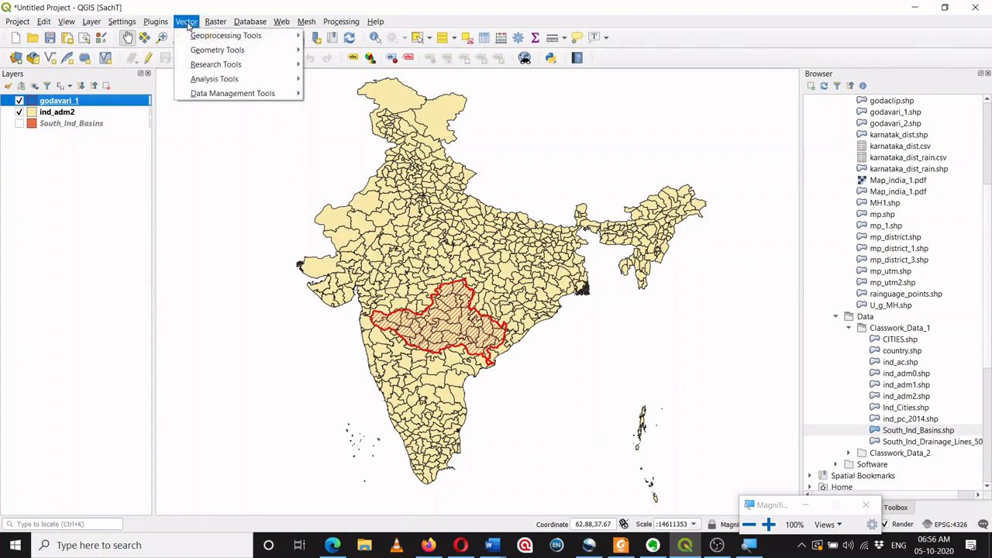
mouse_move(195, 38)
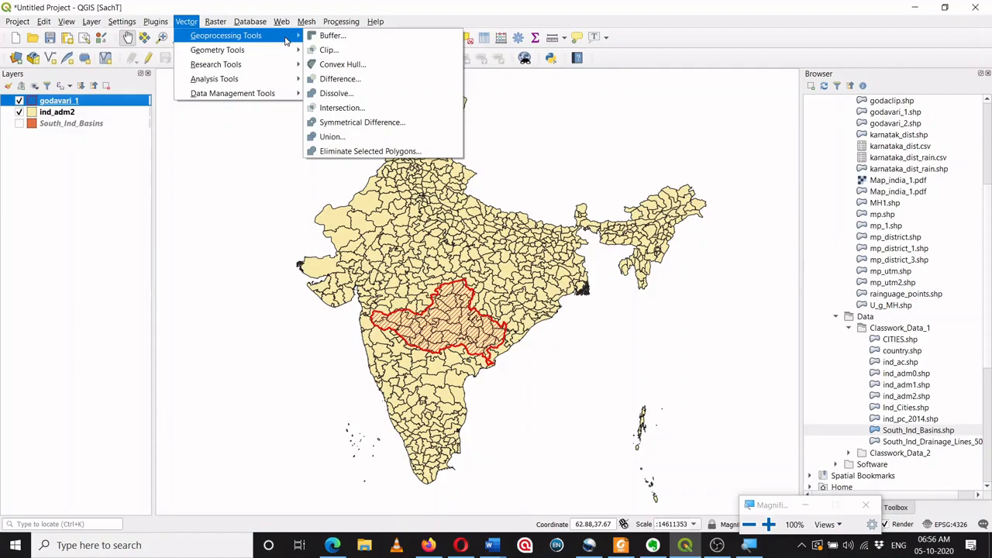
key(super+plus)
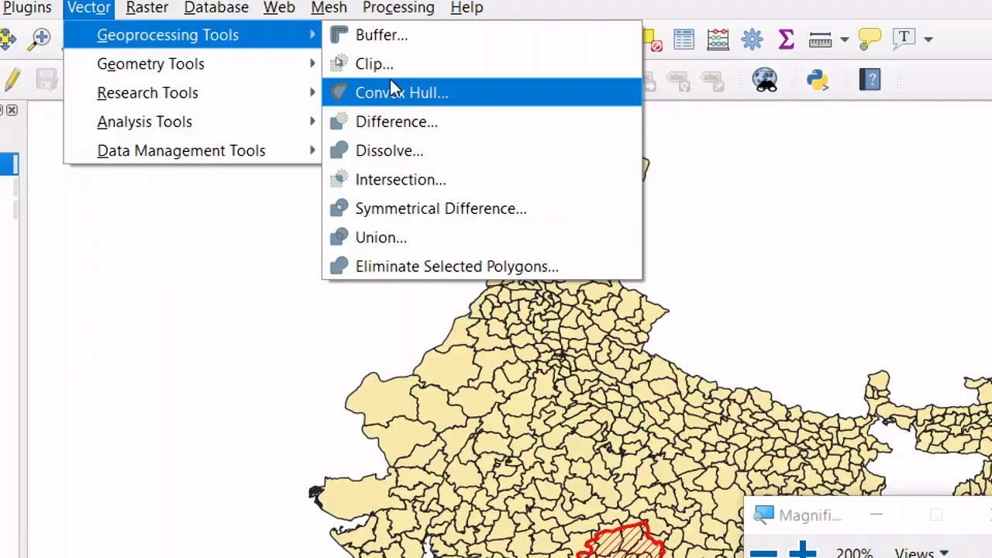
click(374, 64)
key(super+minus)
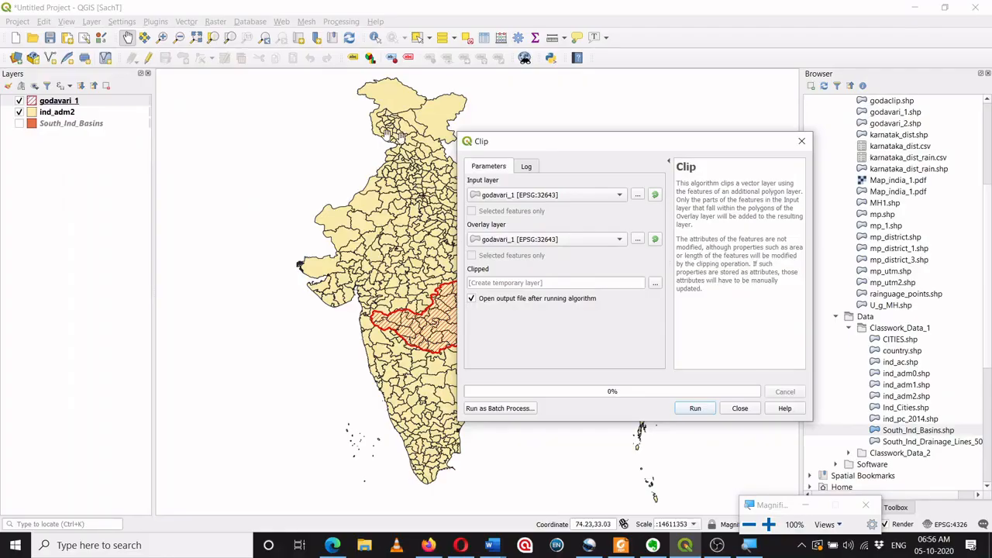
drag(538, 147, 615, 98)
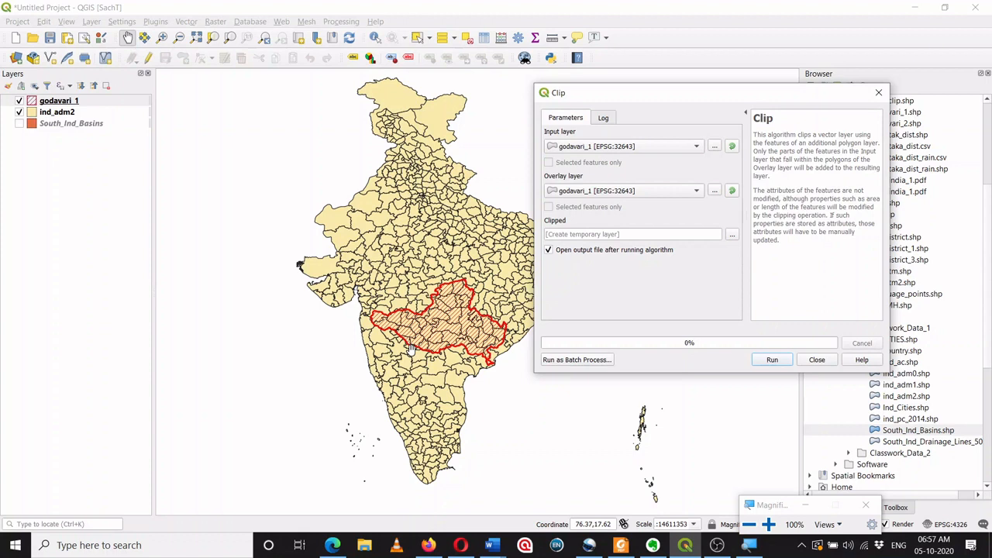
click(683, 148)
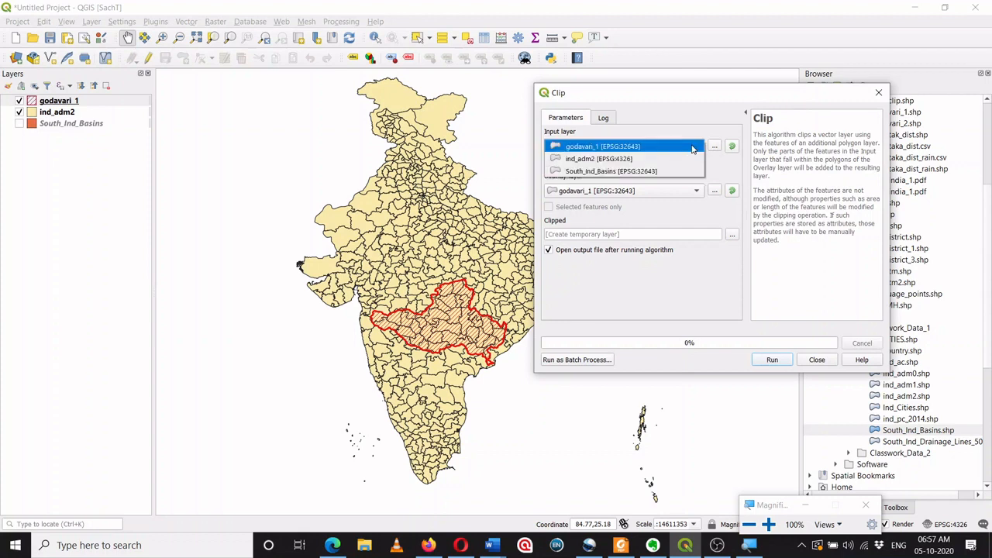
click(620, 158)
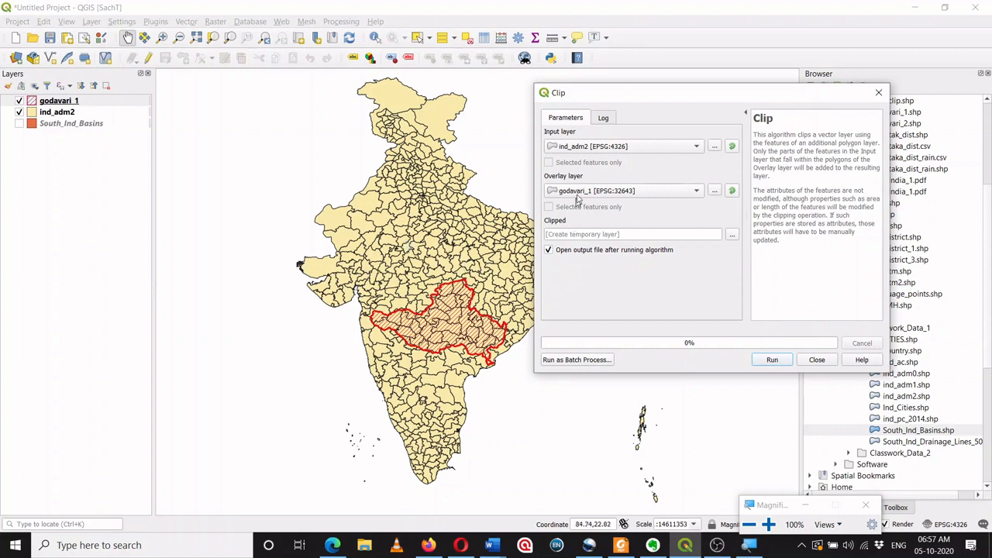
click(692, 195)
click(632, 191)
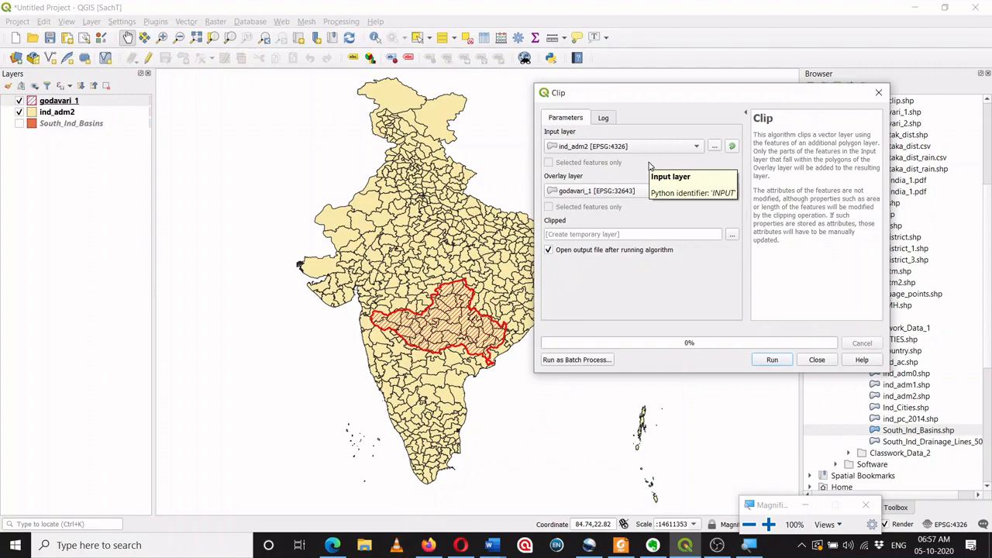
key(super+plus)
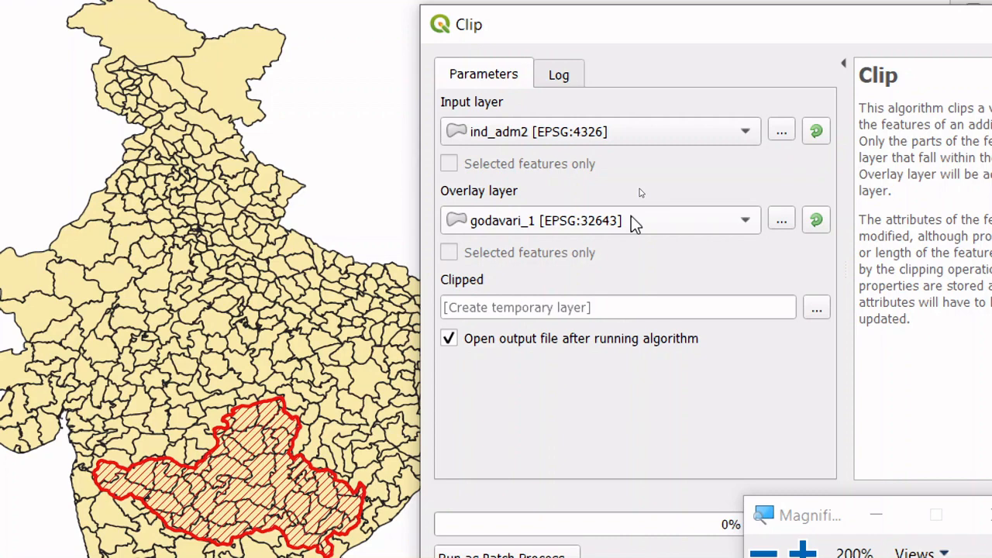
key(super+minus)
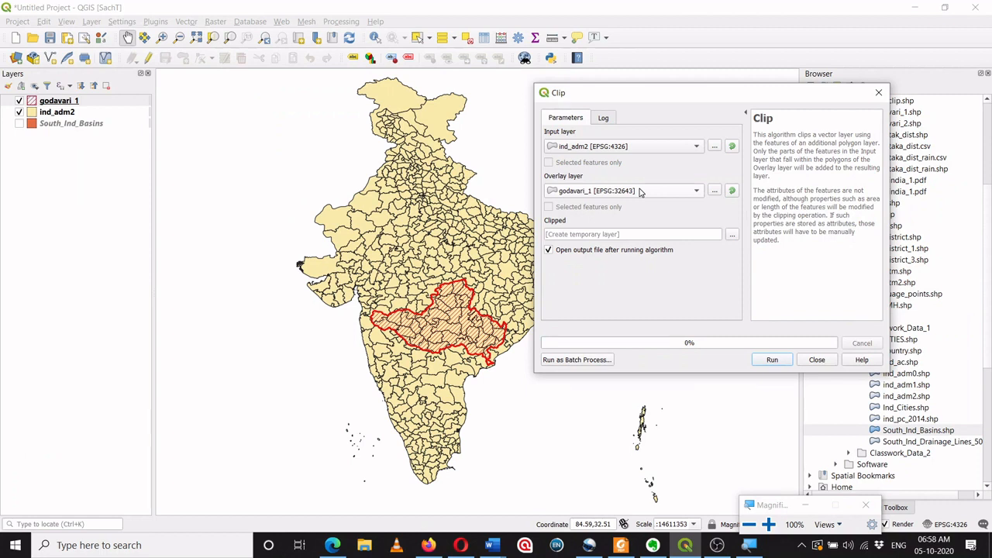
- Set the clipped output to a shapefile named godavari_clip in the Class_ex folder and run the clip
click(732, 234)
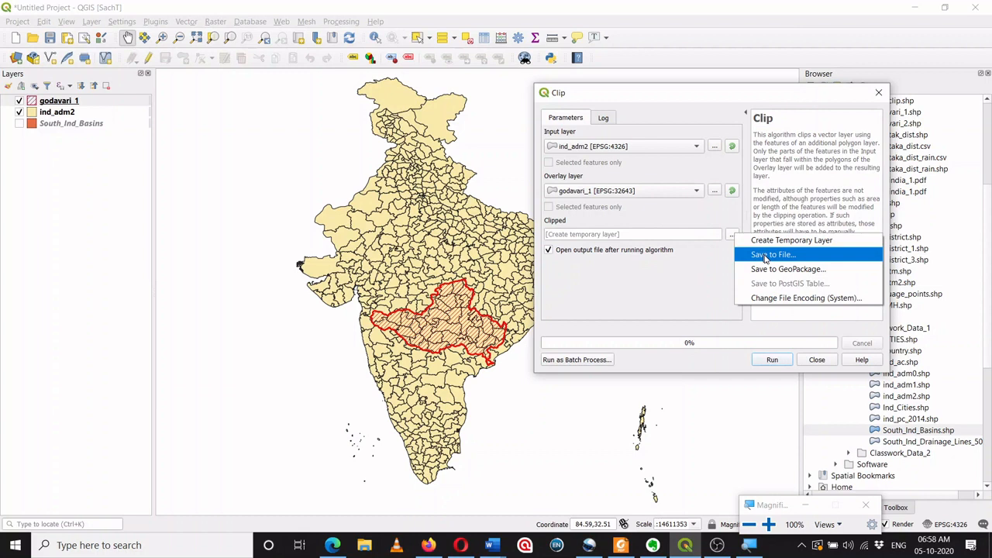
click(767, 255)
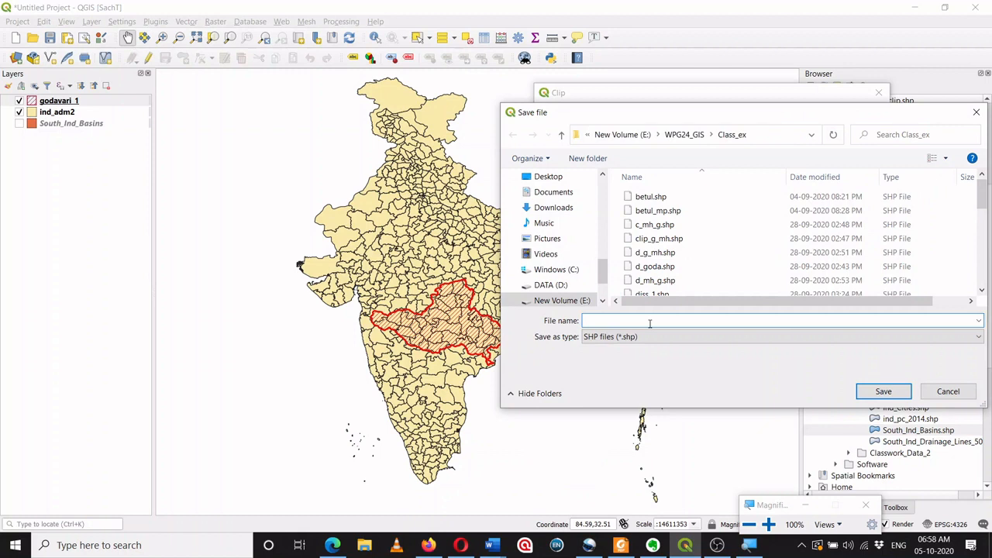
text(godavari_clip)
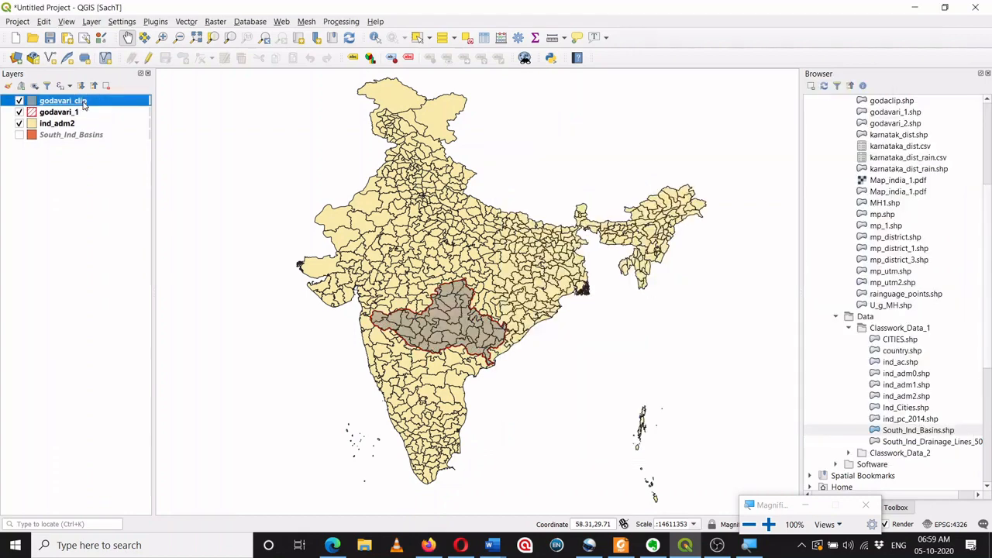
- Hide godavari_1 and ind_adm2 so only godavari_clip is displayed, and fit the map to that layer
click(19, 112)
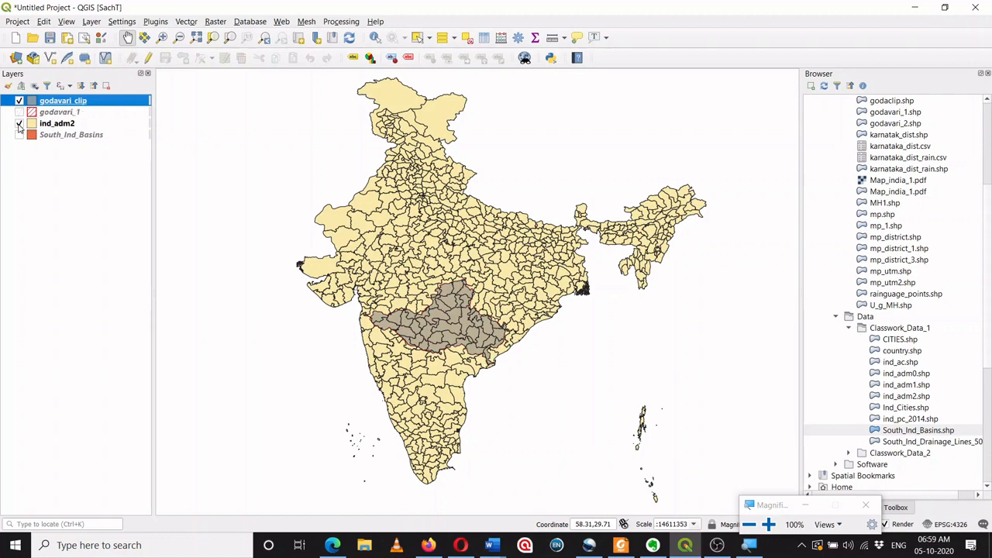
click(19, 123)
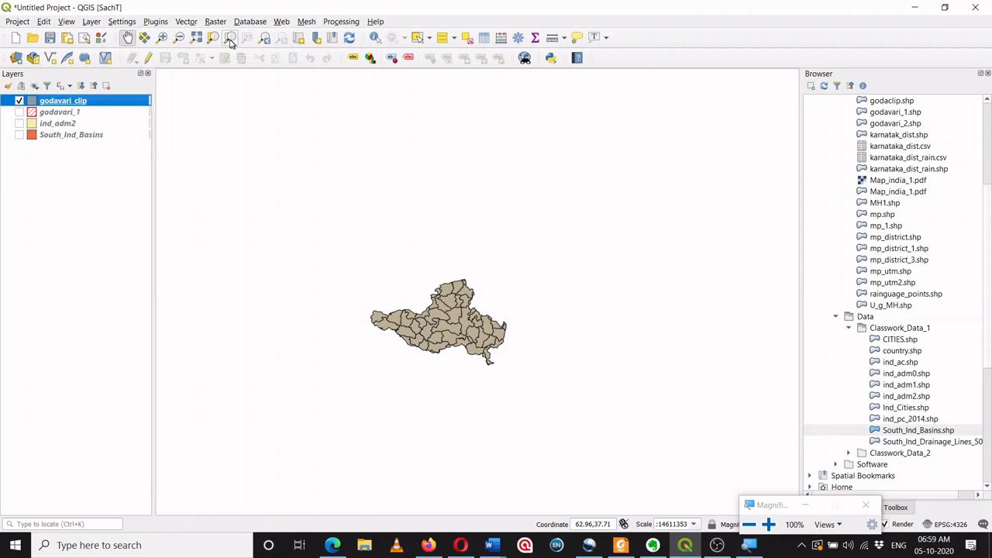
click(230, 39)
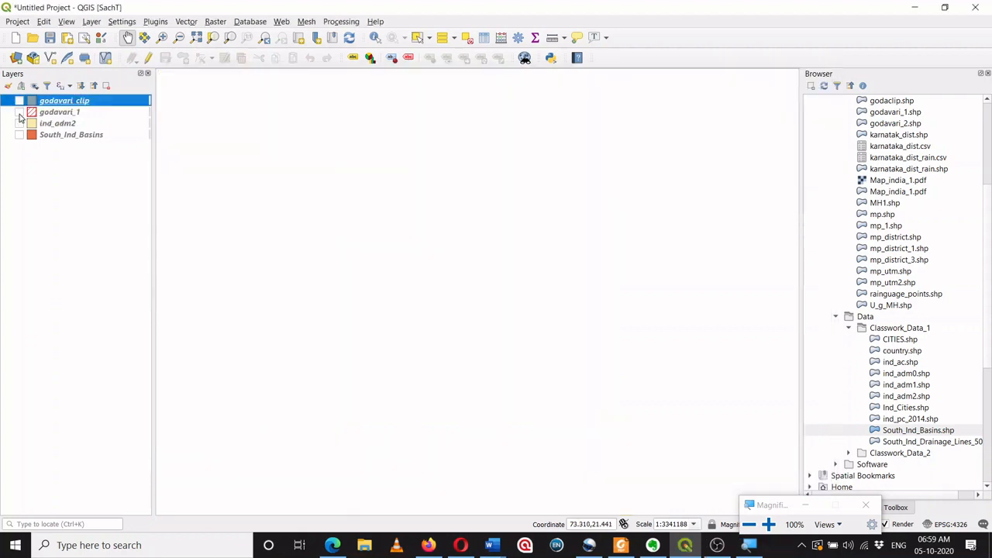
- Show godavari_1 in place of godavari_clip and examine its attribute table
click(20, 113)
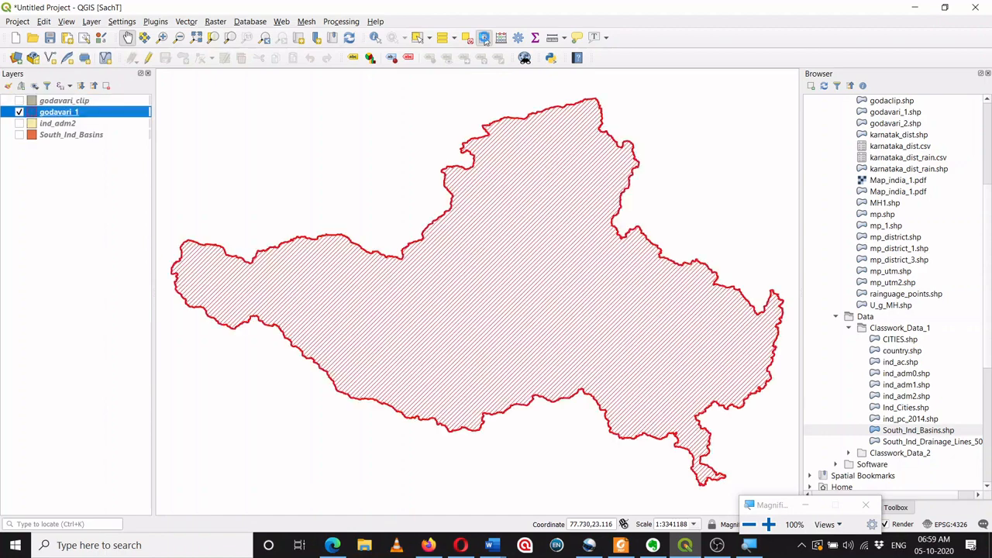
click(484, 38)
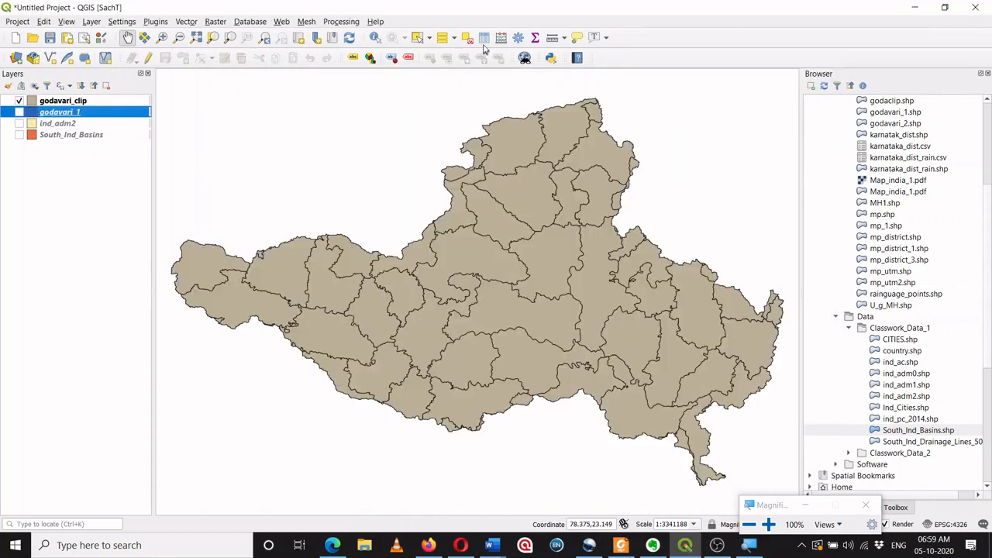
click(483, 40)
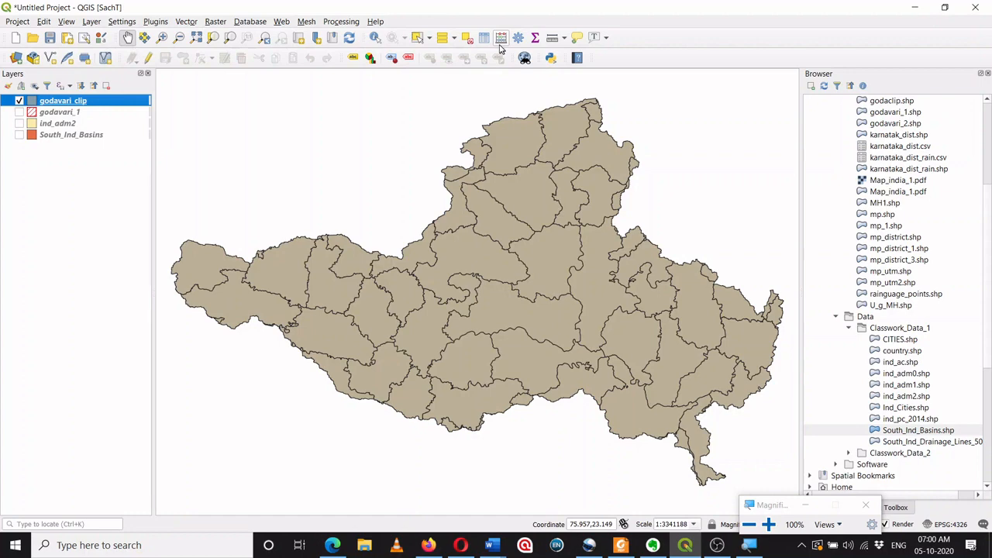
- Examine the district records in the godavari_clip attribute table down to the last row, and close the table
click(501, 39)
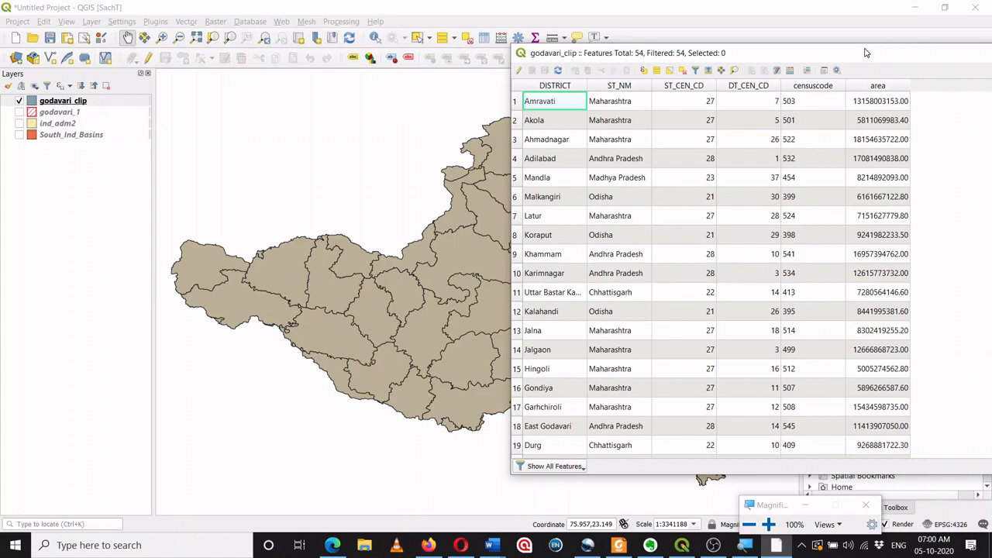
drag(866, 52, 563, 51)
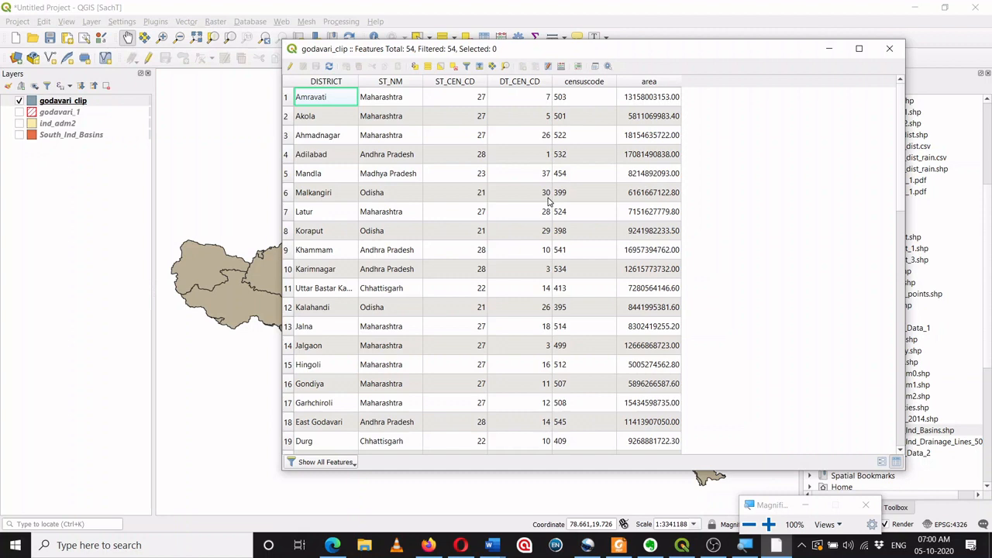
scroll(547, 201, down, 12)
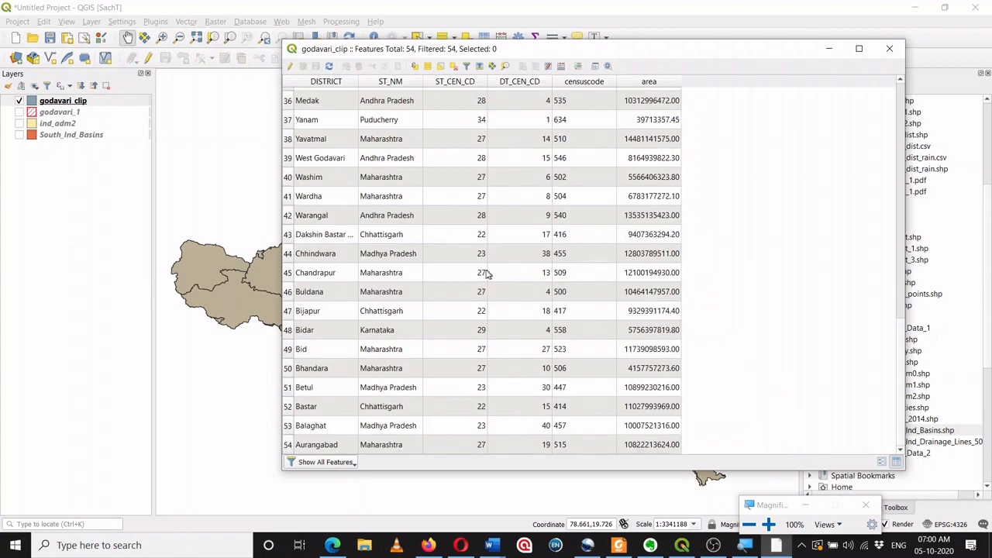
key(ctrl+w)
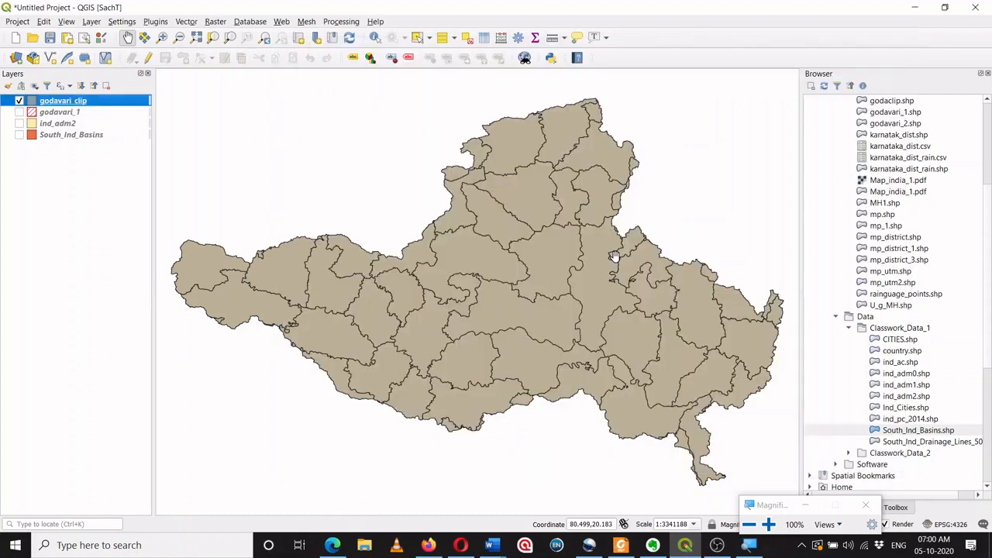